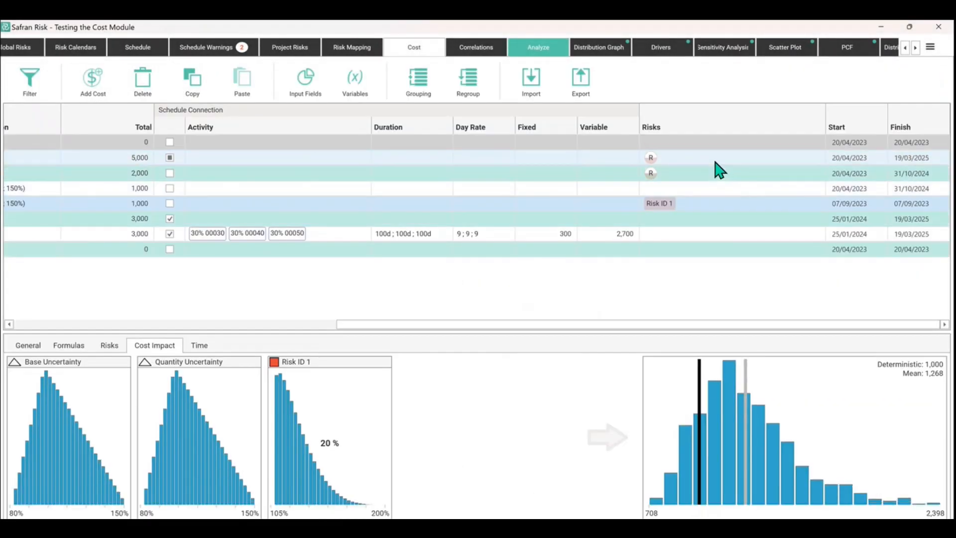
Export the project's cost data to an Excel file named Cost Module Training on the Desktop.
click(595, 93)
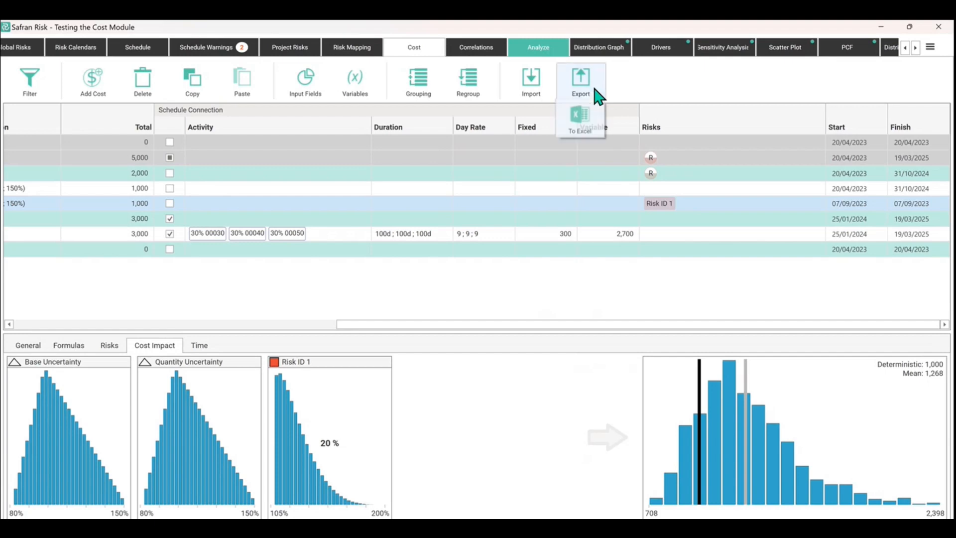
click(580, 139)
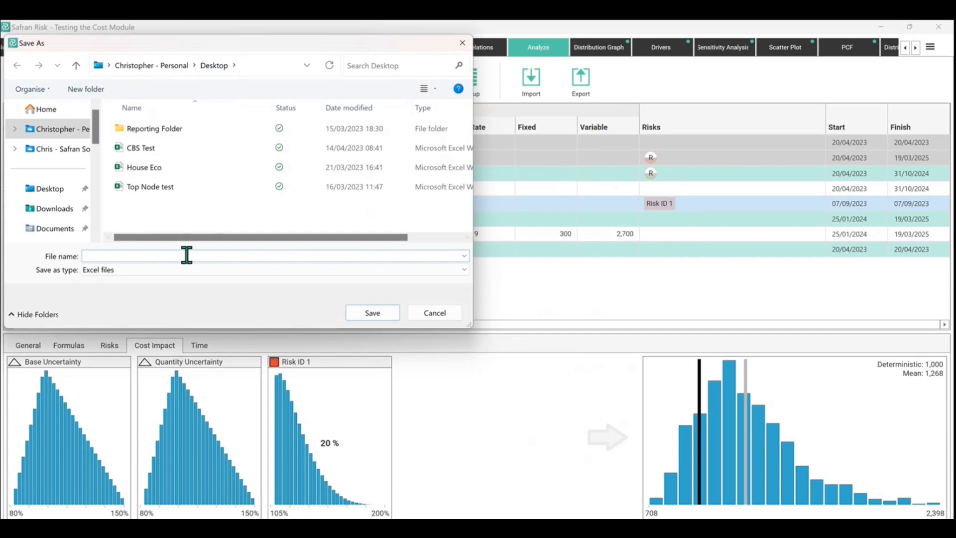
text(Cost Module Training)
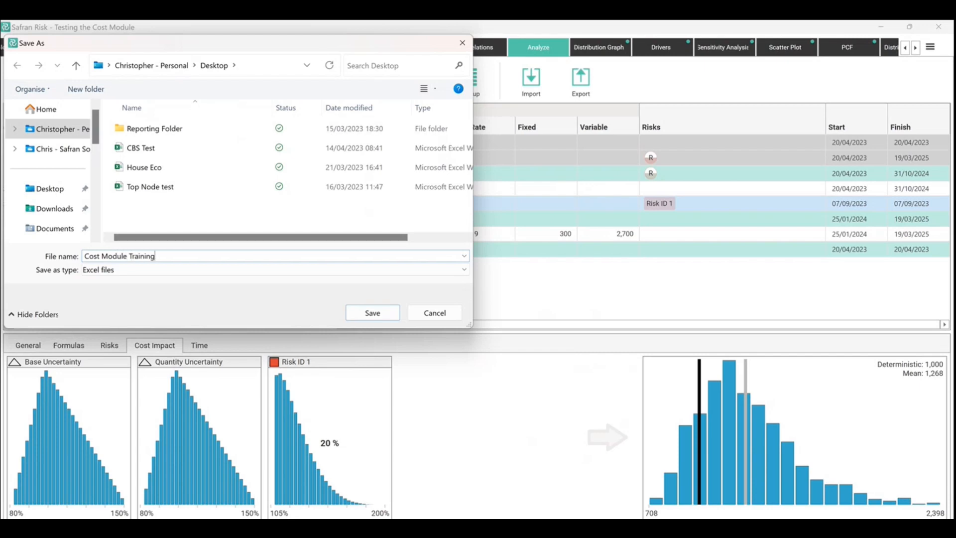
click(373, 314)
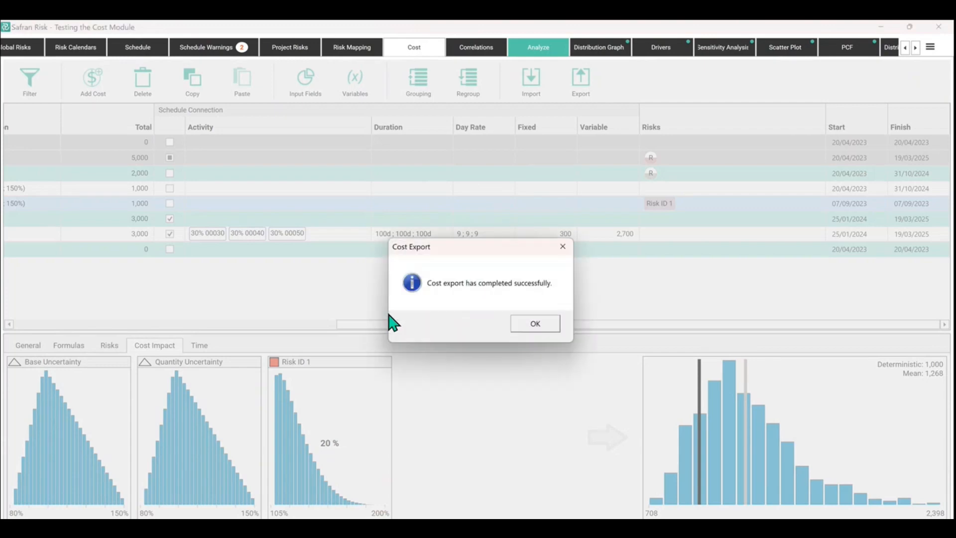
click(552, 329)
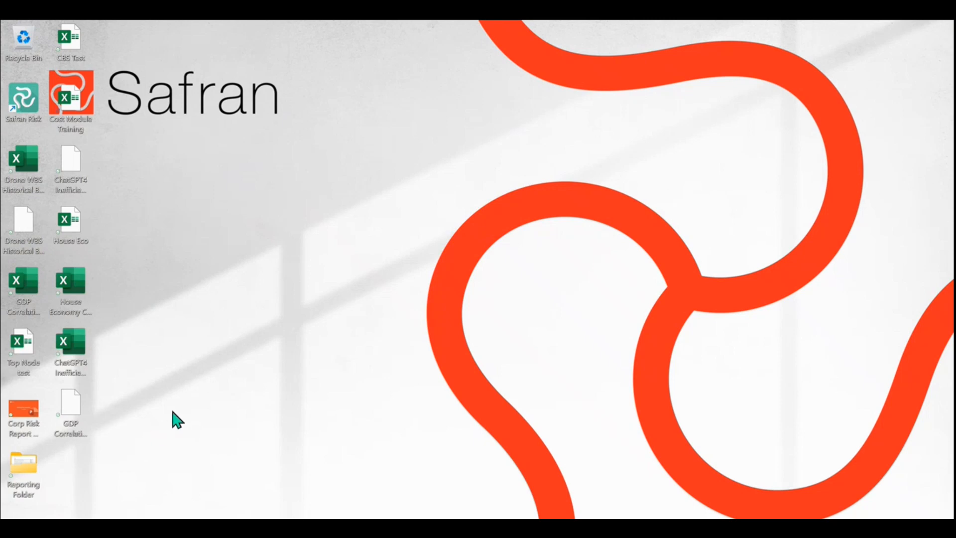
Open the exported Cost Module Training workbook in Excel and review its Costs, Outline, Outline Format, Variables and Overridden Risks sheets.
drag(79, 96, 314, 351)
double_click(315, 355)
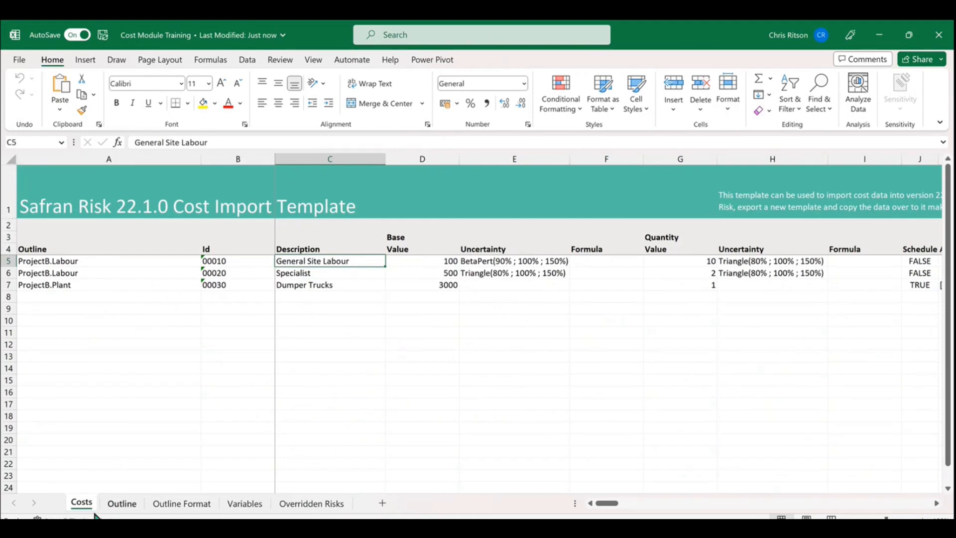
click(122, 504)
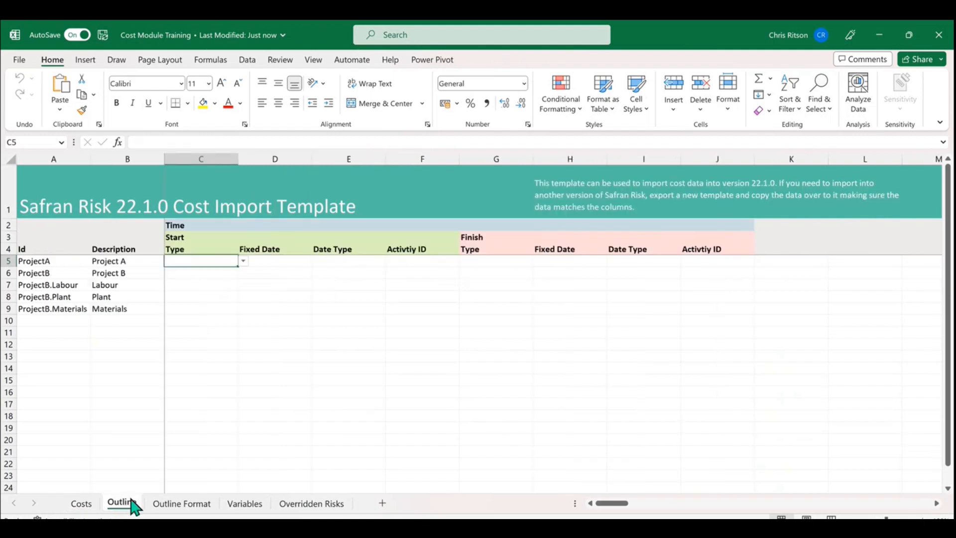
click(179, 504)
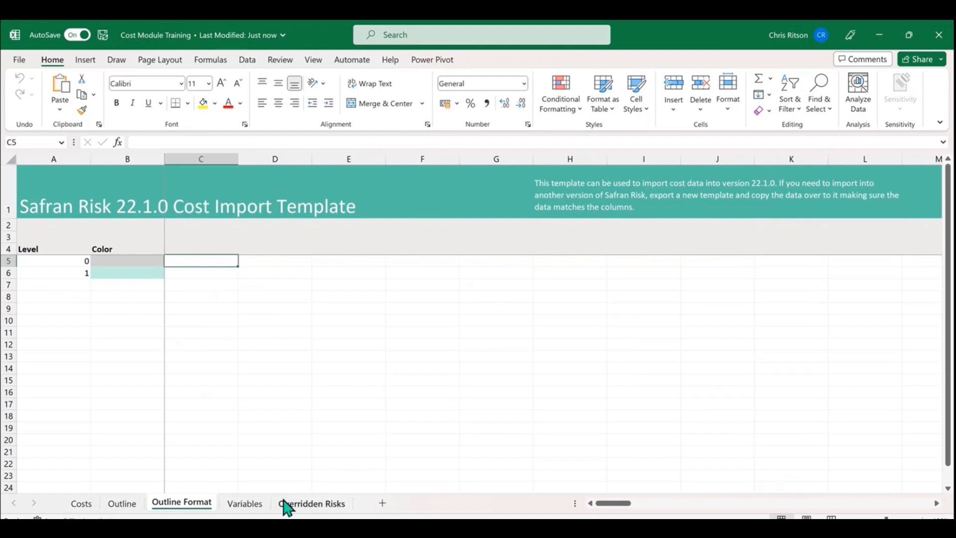
click(244, 504)
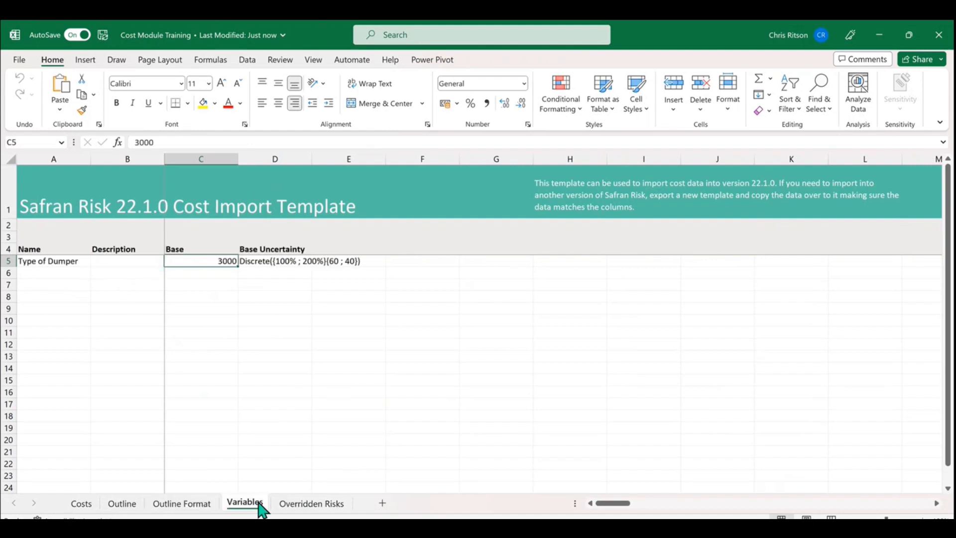
click(314, 504)
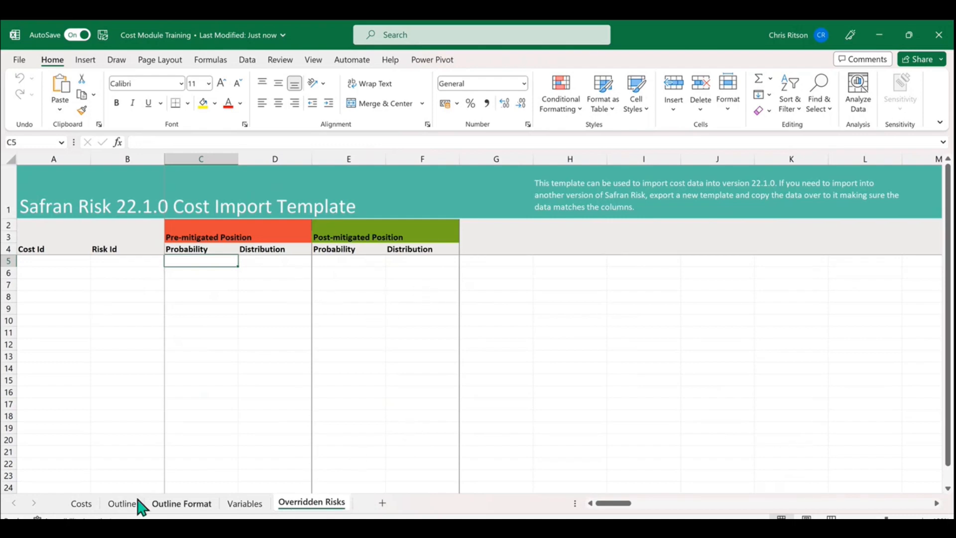
click(82, 504)
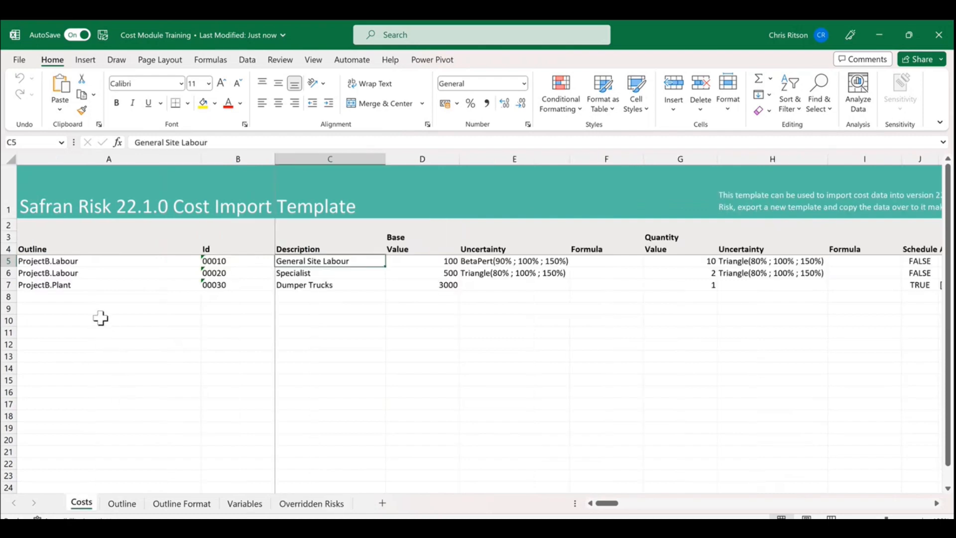
click(58, 261)
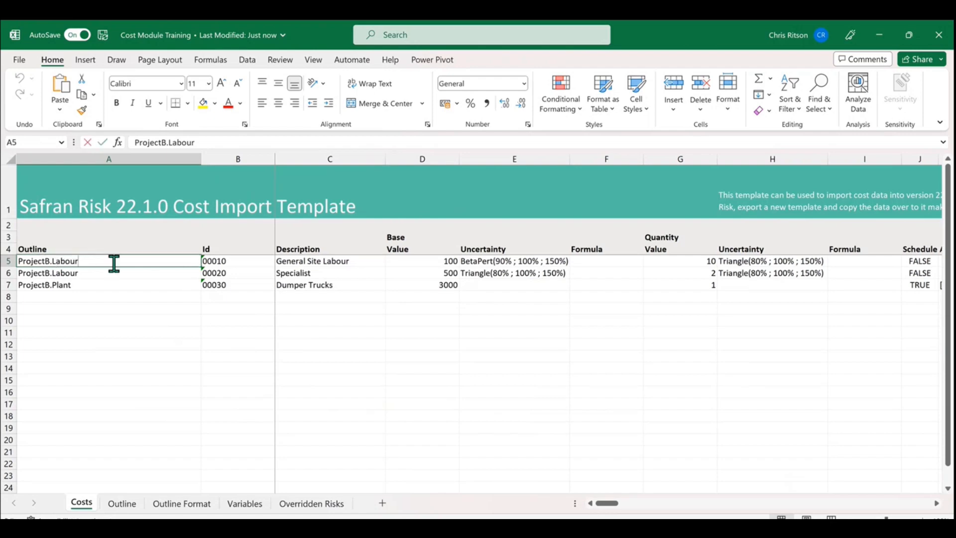
double_click(113, 261)
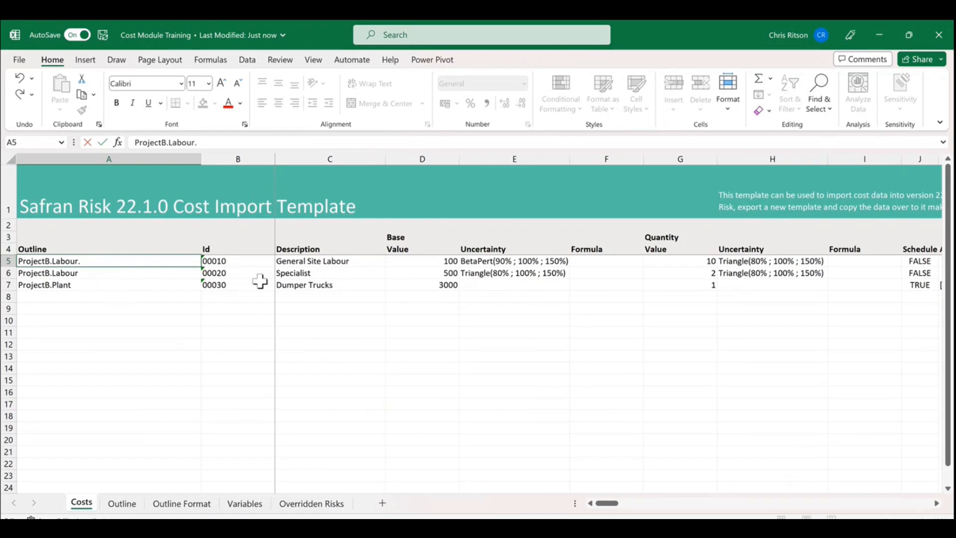
click(238, 261)
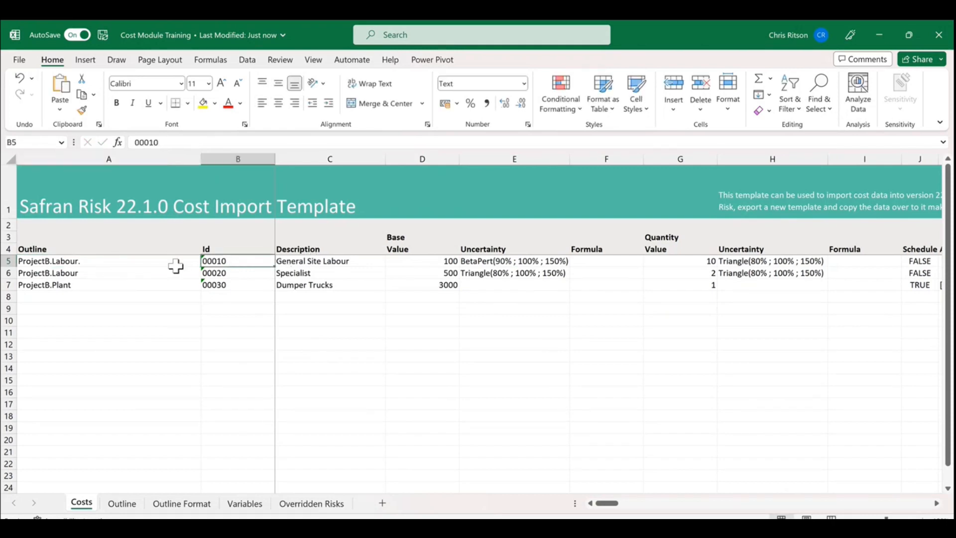
click(85, 260)
double_click(101, 260)
key(BackSpace)
click(117, 307)
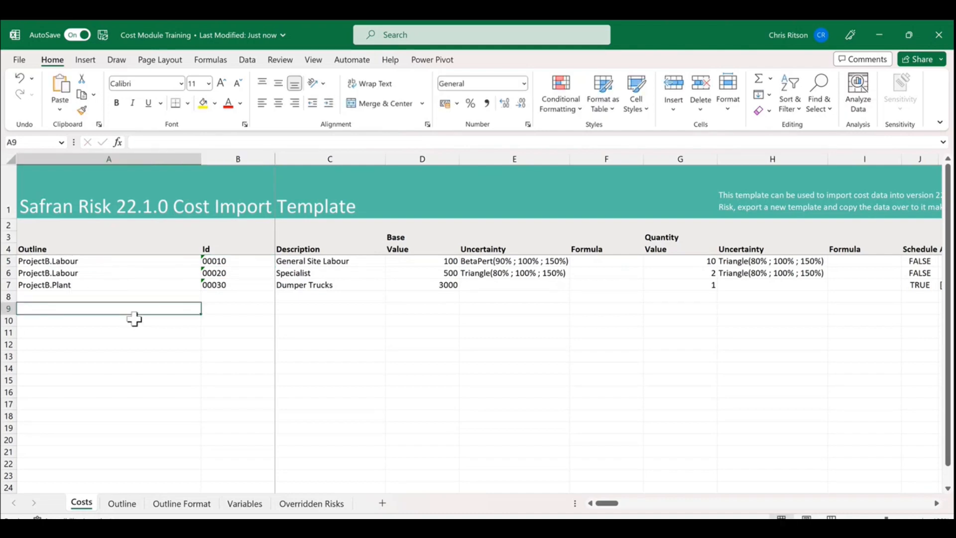
Start a new cost item in row 8 of the Costs sheet with Id 00040, description PMO and base value 200.
click(239, 295)
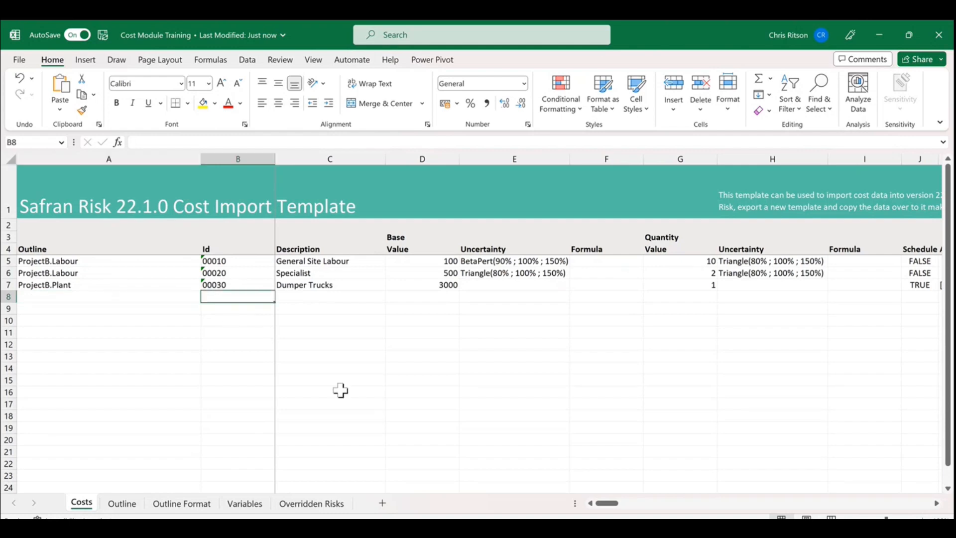
text(000)
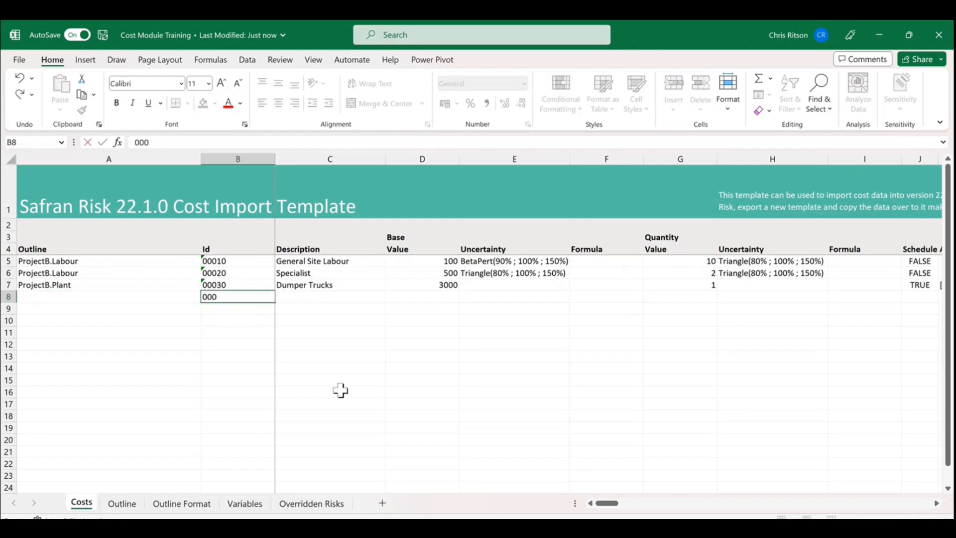
text(40)
click(301, 300)
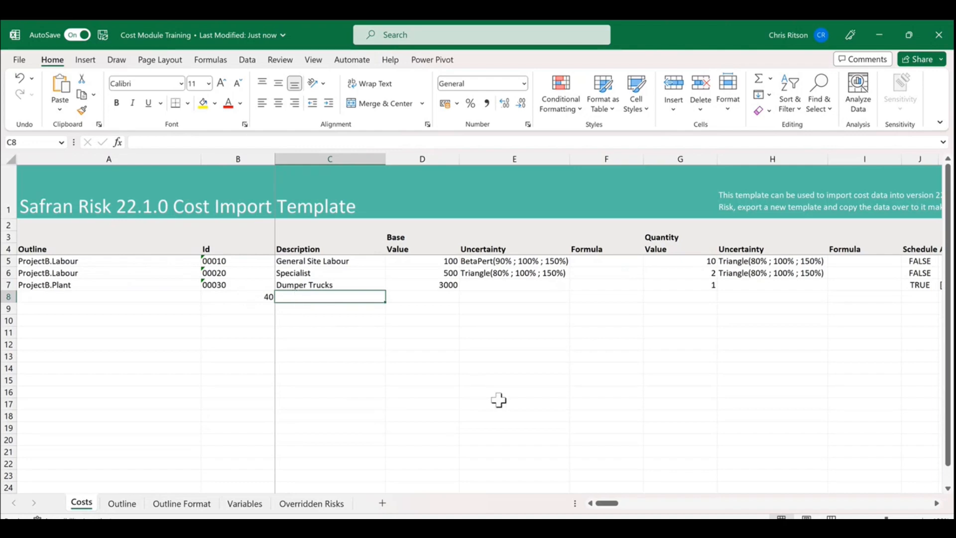
text(PM)
key(Return)
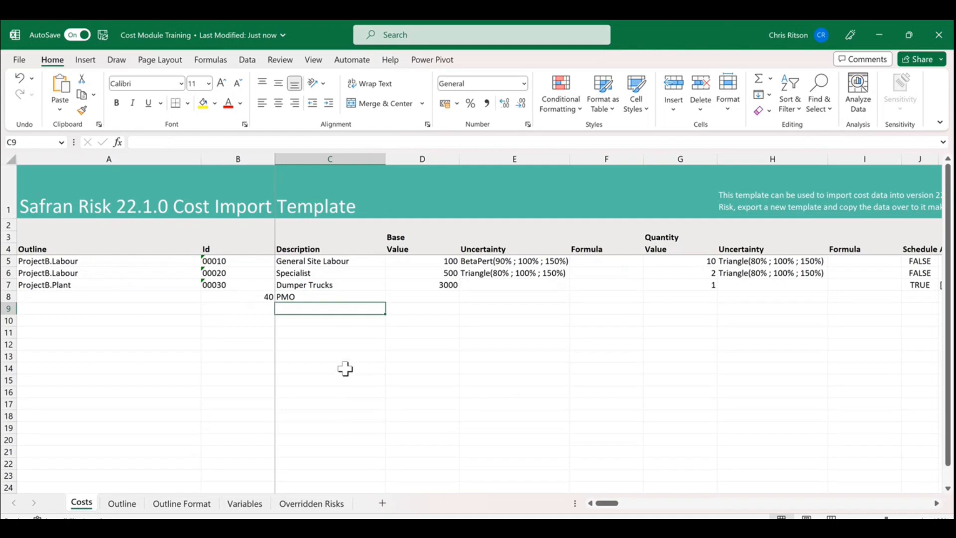
click(427, 296)
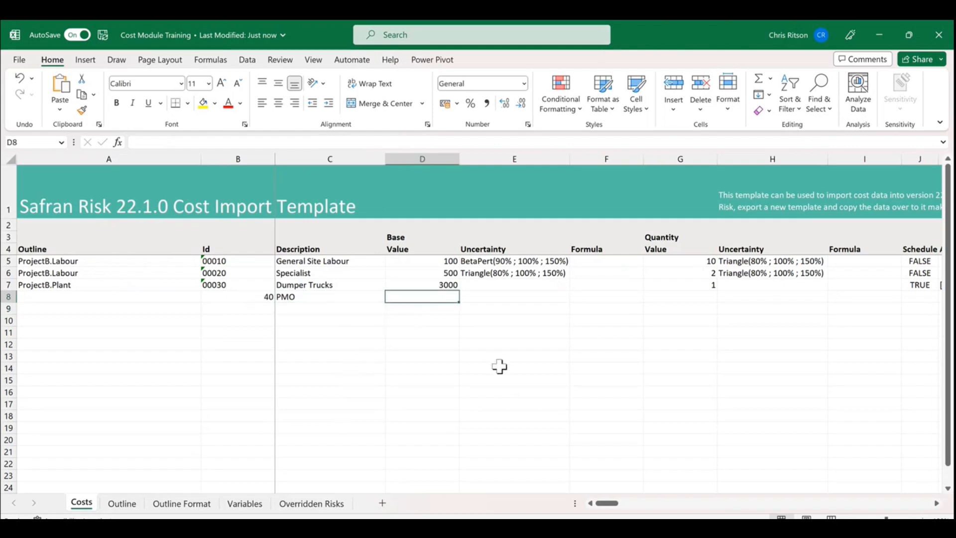
text(200)
key(Return)
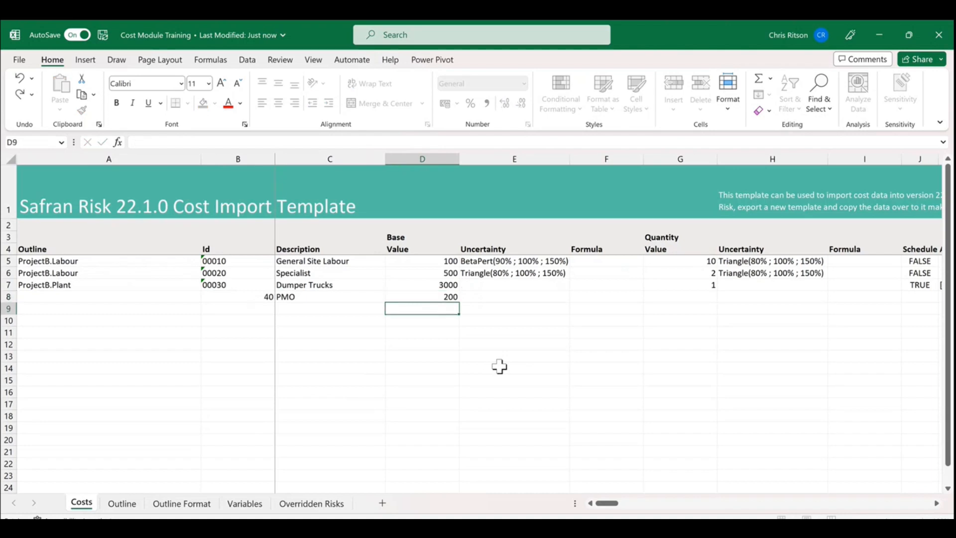
Copy the General Site Labour base uncertainty, BetaPert(90% ; 100% ; 150%), to the PMO row and set its quantity value to 10.
click(524, 261)
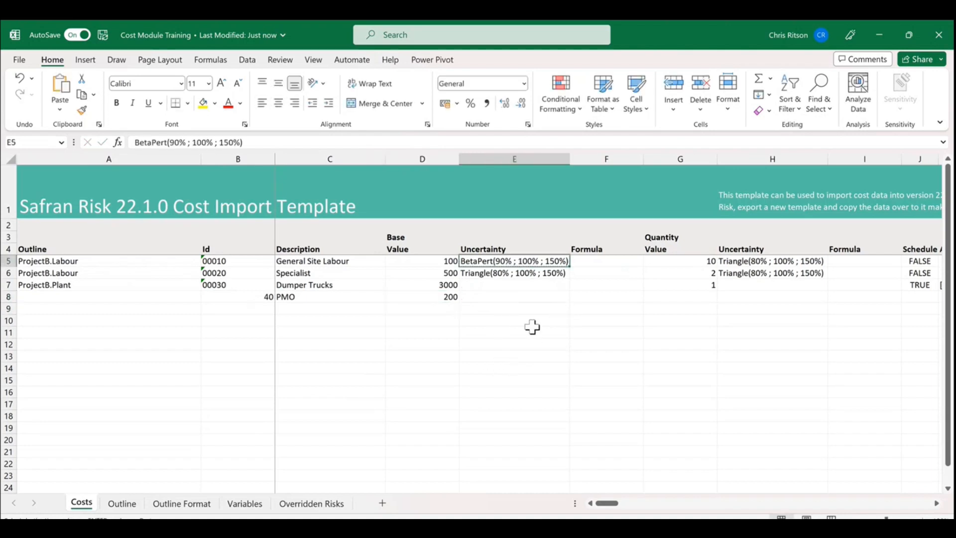
click(498, 298)
text(BetaPert(90% ; 100% ; 150%))
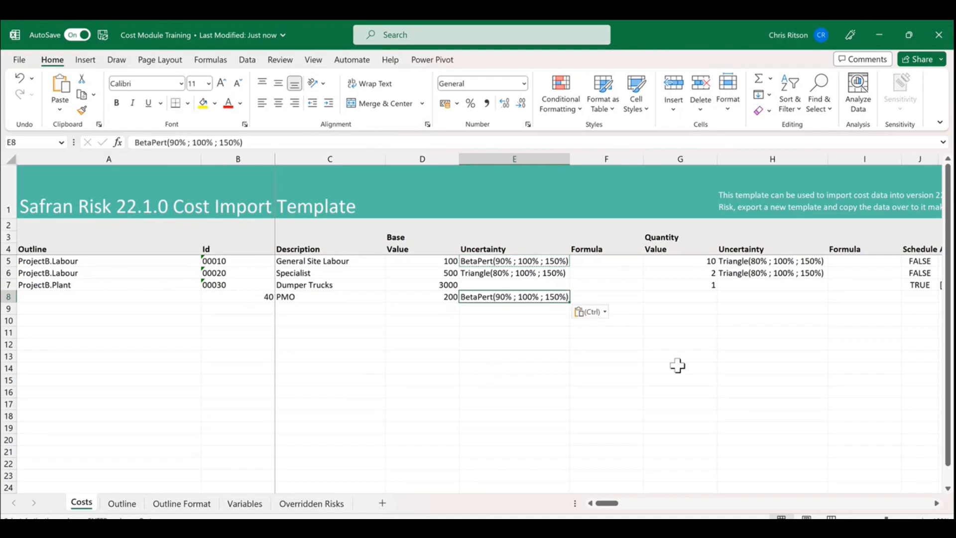
click(689, 297)
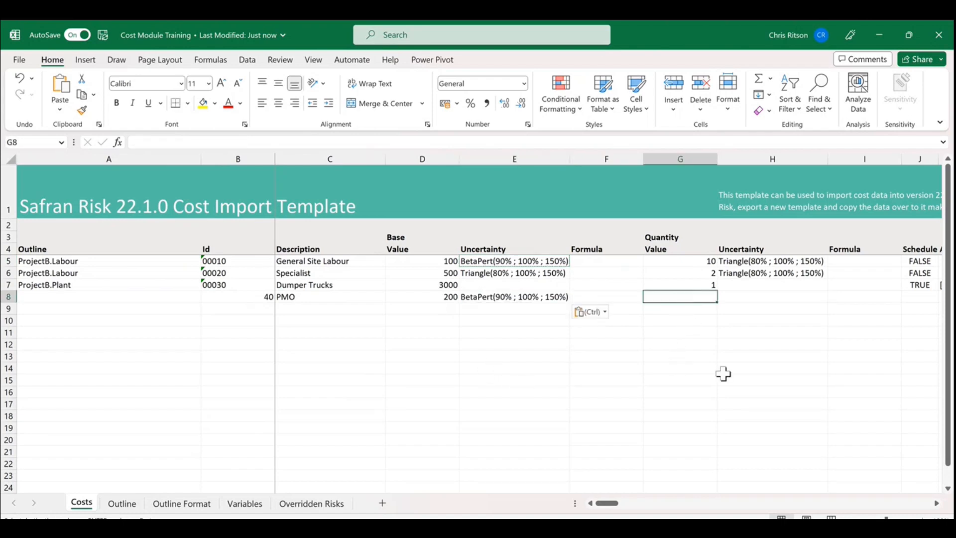
text(10)
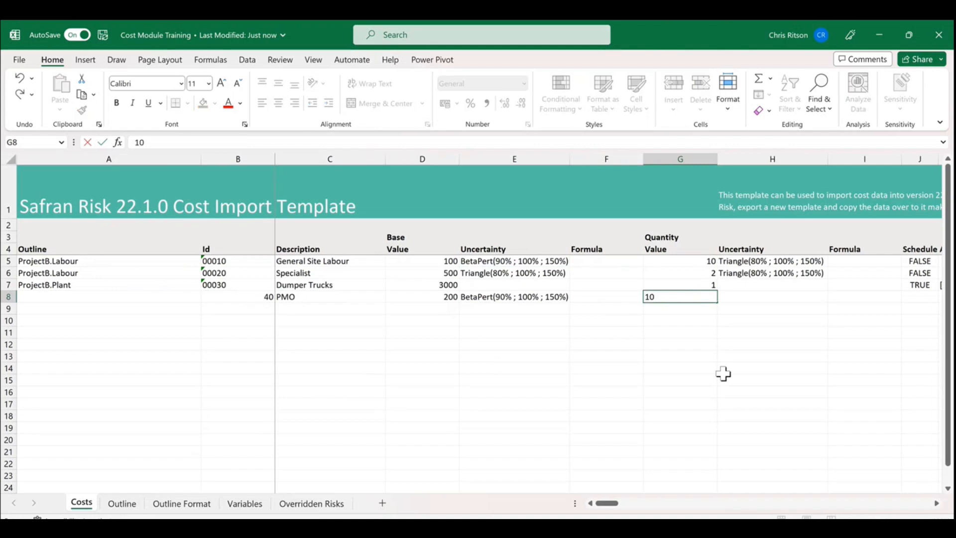
key(Return)
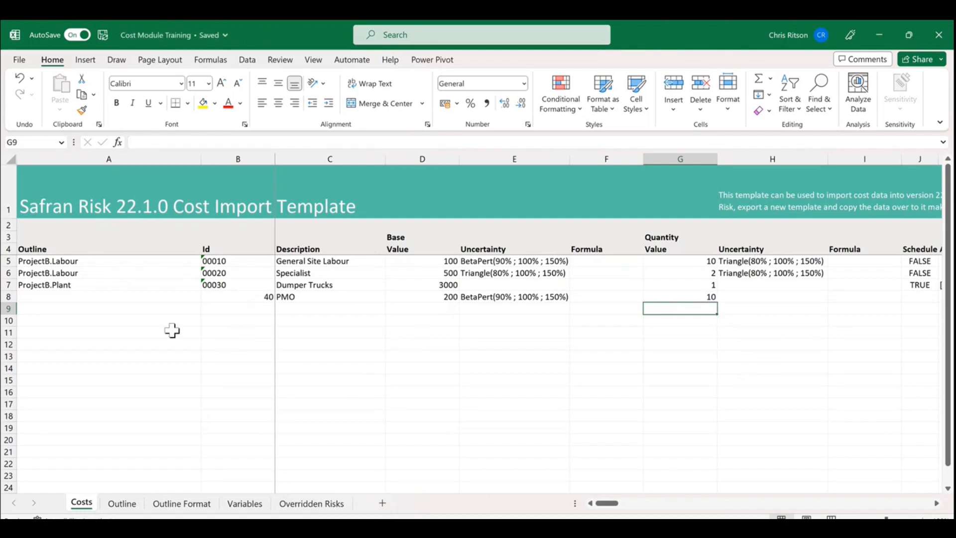
Copy the outline code ProjectB.Labour from row 5 into the PMO row's Outline cell.
click(94, 297)
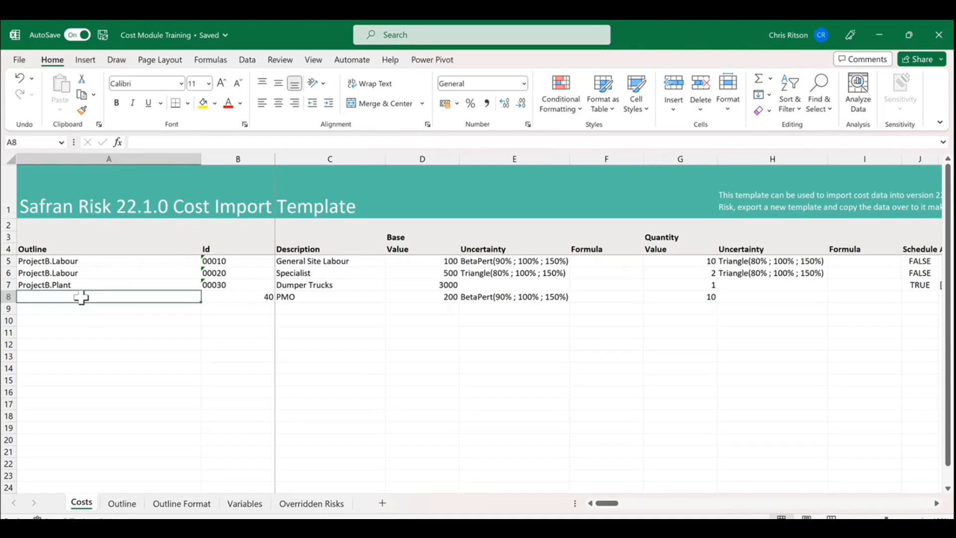
click(92, 265)
key(ctrl+c)
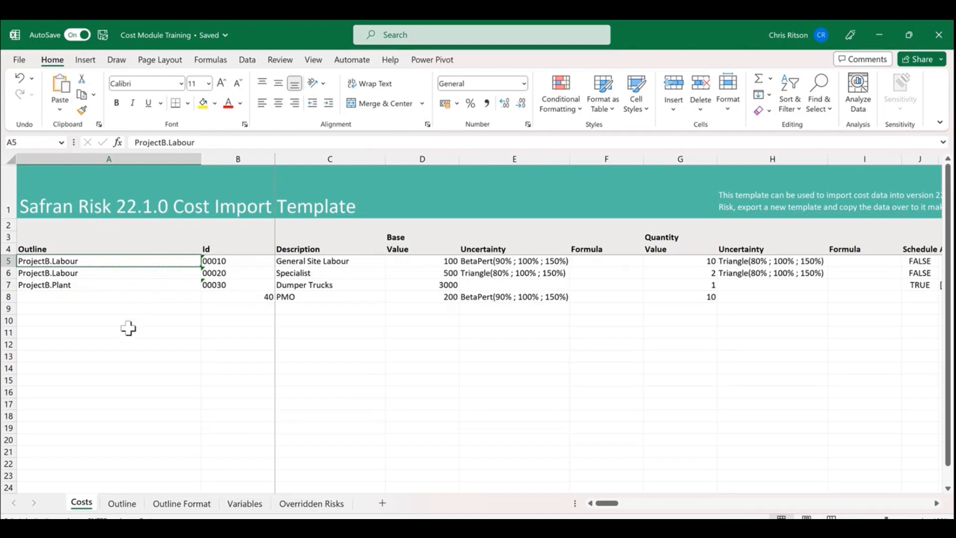
click(72, 297)
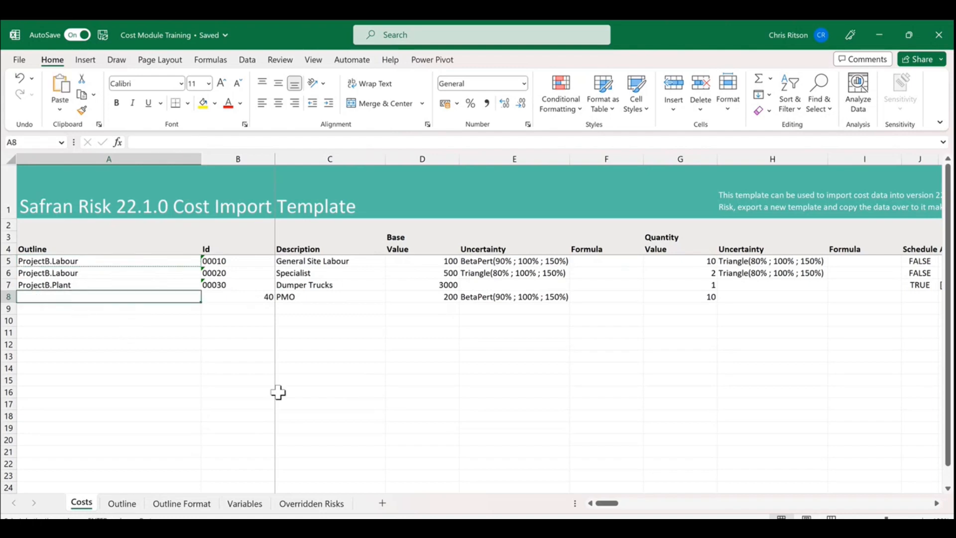
key(ctrl+v)
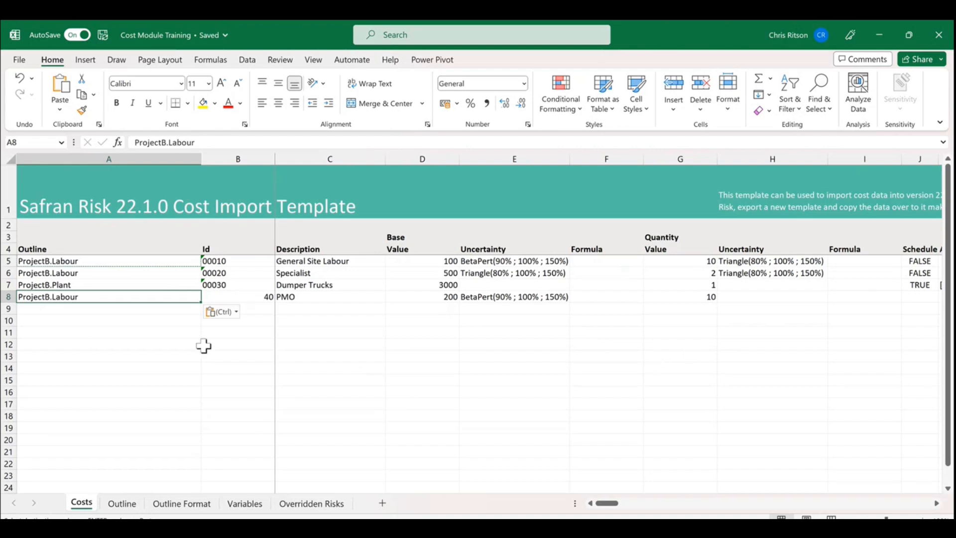
click(65, 309)
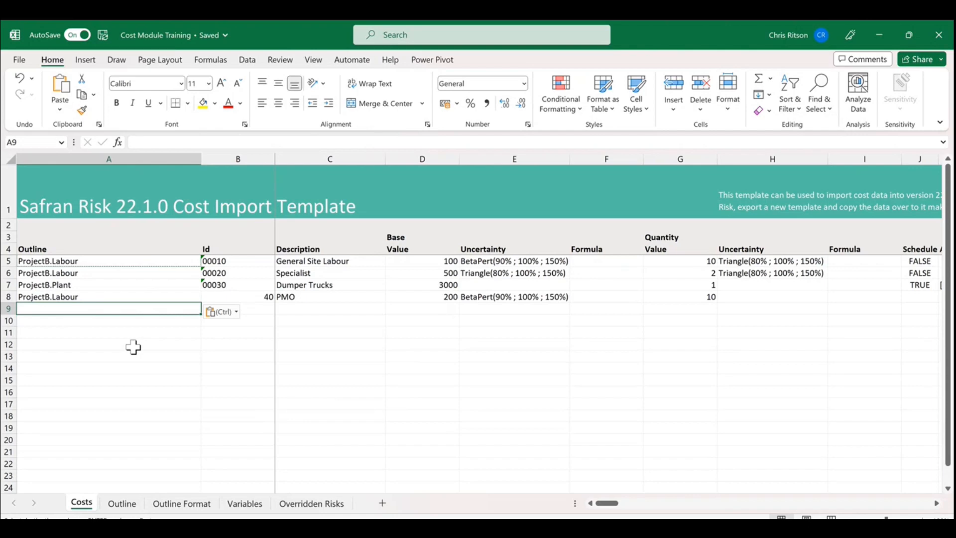
text(P)
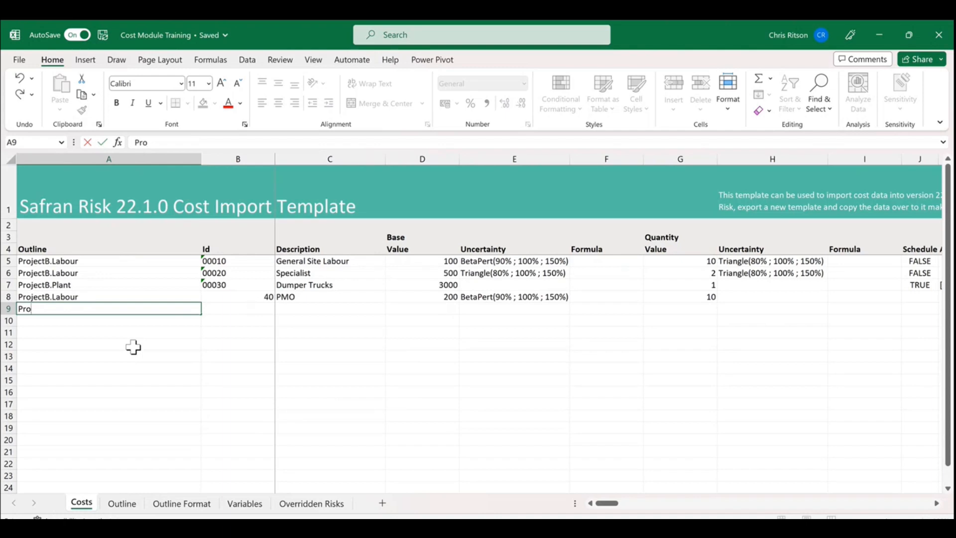
click(337, 368)
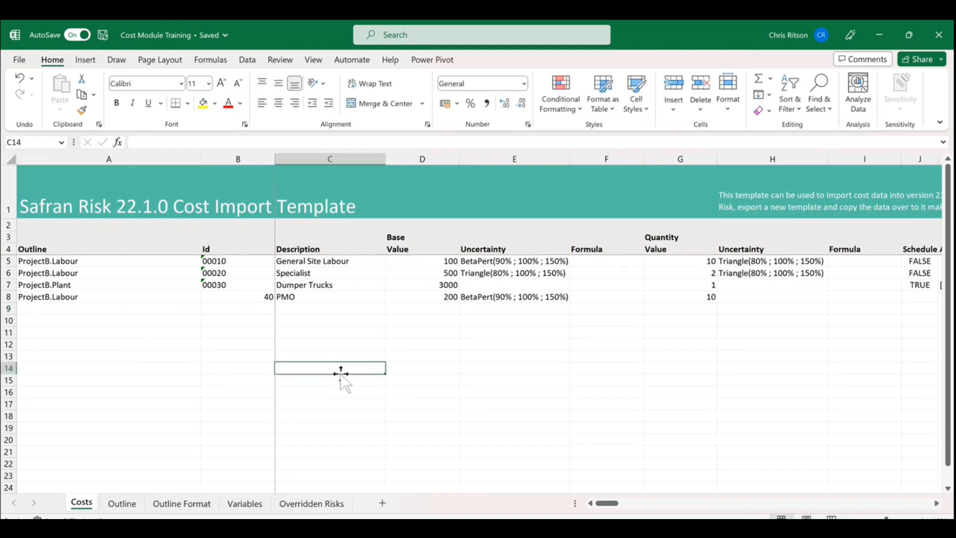
Copy the cost data in rows 5 to 7, from the Id column through the Calculated column, into rows 9 to 11.
click(242, 262)
drag(242, 262, 394, 282)
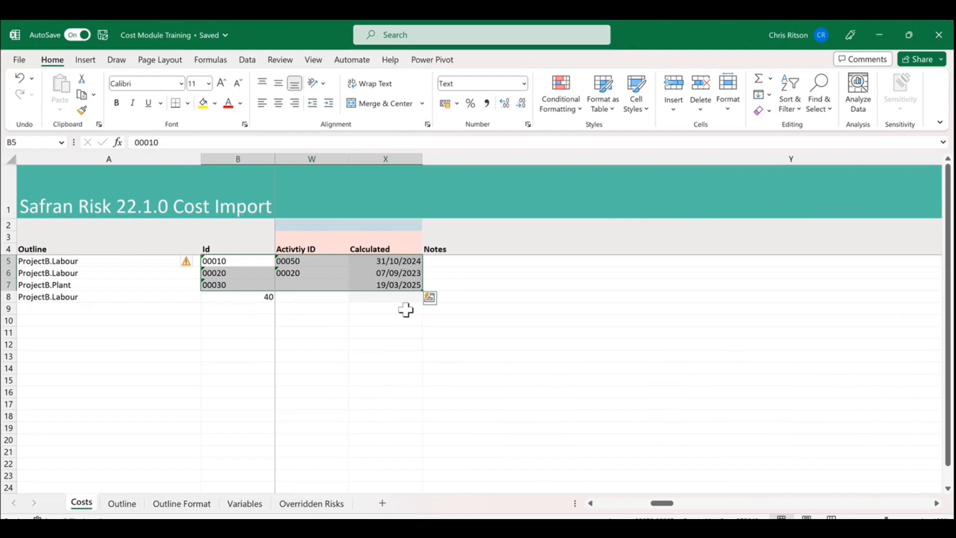
key(ctrl+c)
drag(663, 503, 607, 503)
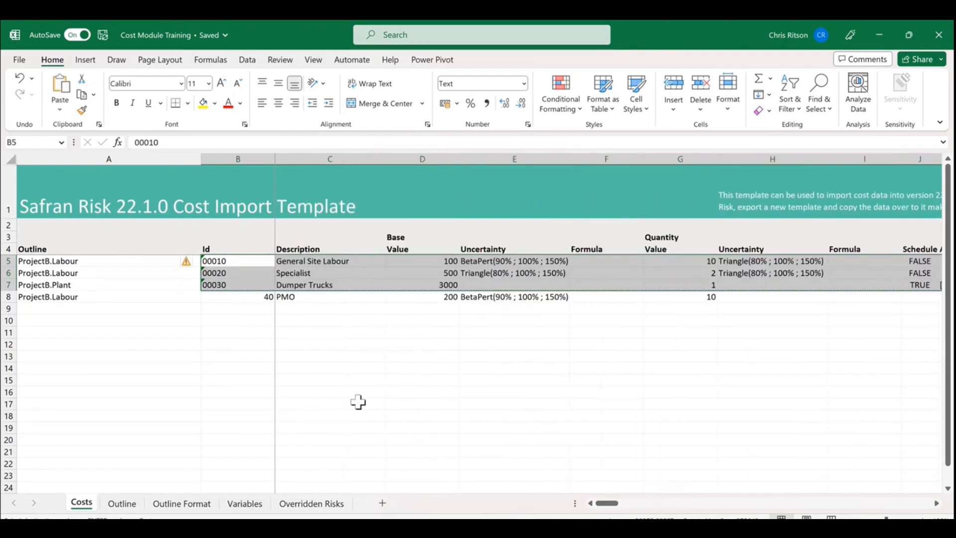
click(227, 310)
key(ctrl+v)
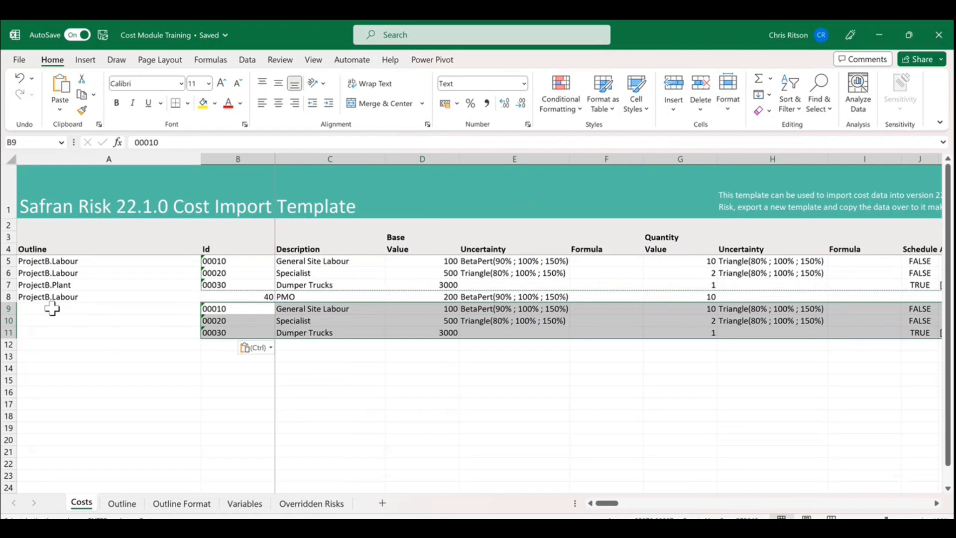
Copy the outline codes of rows 5 to 7 into the Outline cells of rows 9 to 11.
click(52, 308)
click(71, 263)
mouse_move(71, 263)
mouse_down()
mouse_move(70, 306)
mouse_move(62, 284)
mouse_up()
key(ctrl+c)
click(64, 310)
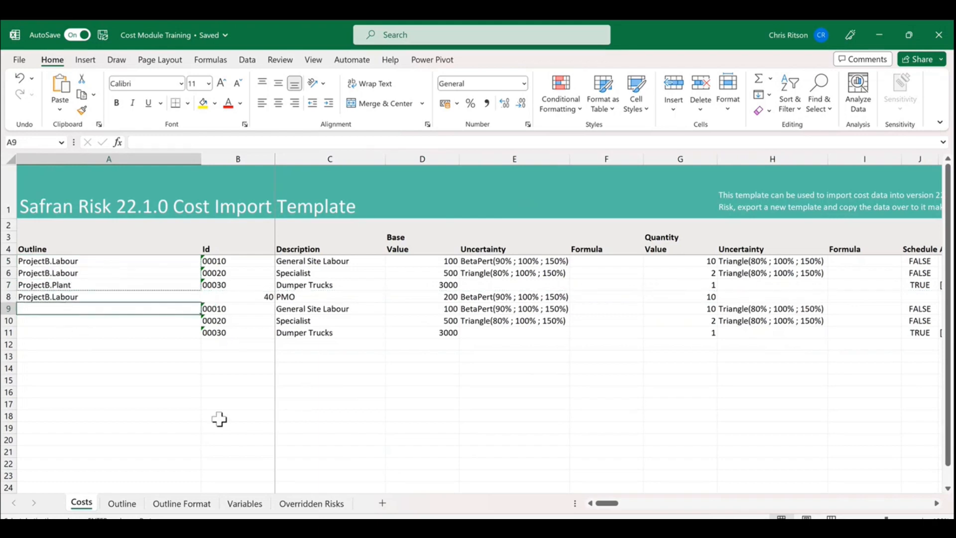
key(ctrl+v)
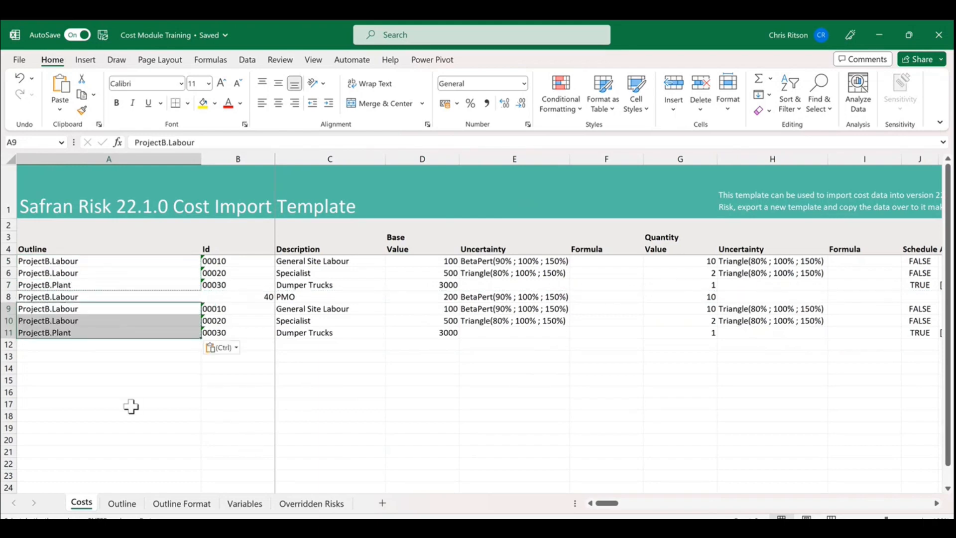
Change the outline codes in rows 9 to 11 to ProjectA.Labour, ProjectA.Labour and ProjectA.Plant.
click(48, 309)
double_click(48, 309)
key(Delete)
text(A)
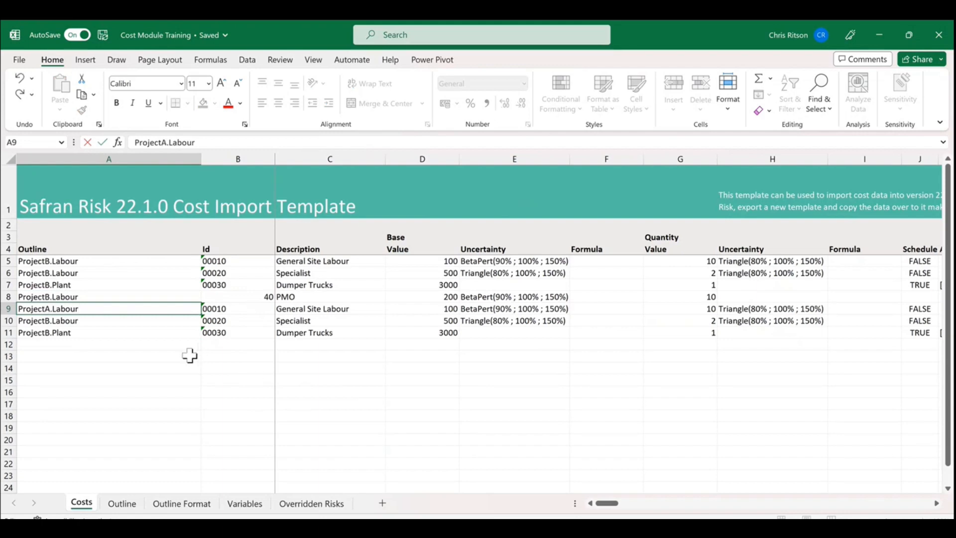
click(45, 322)
key(Delete)
text(A)
click(50, 330)
double_click(47, 333)
key(Delete)
text(A)
key(Return)
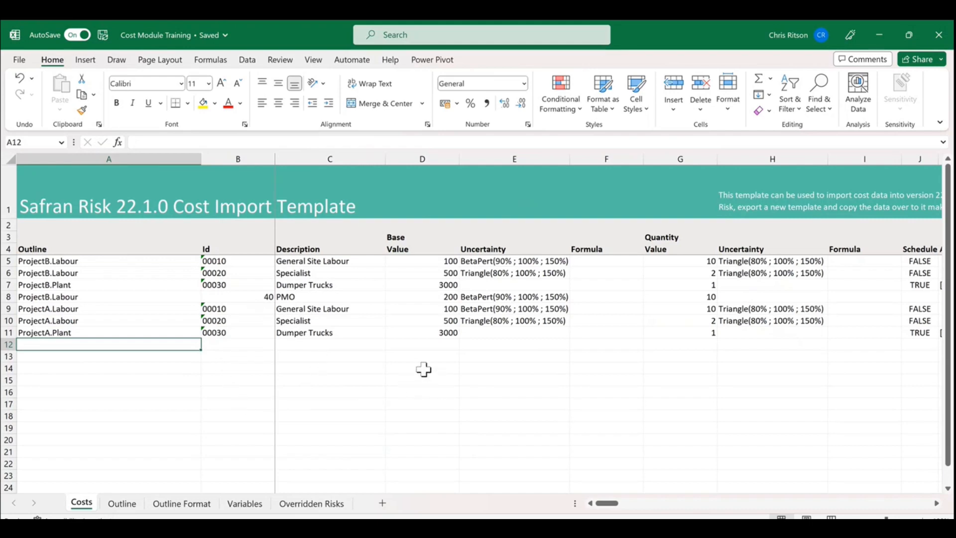
Set the base value of the ProjectA Specialist item in row 10 to 1000.
click(446, 311)
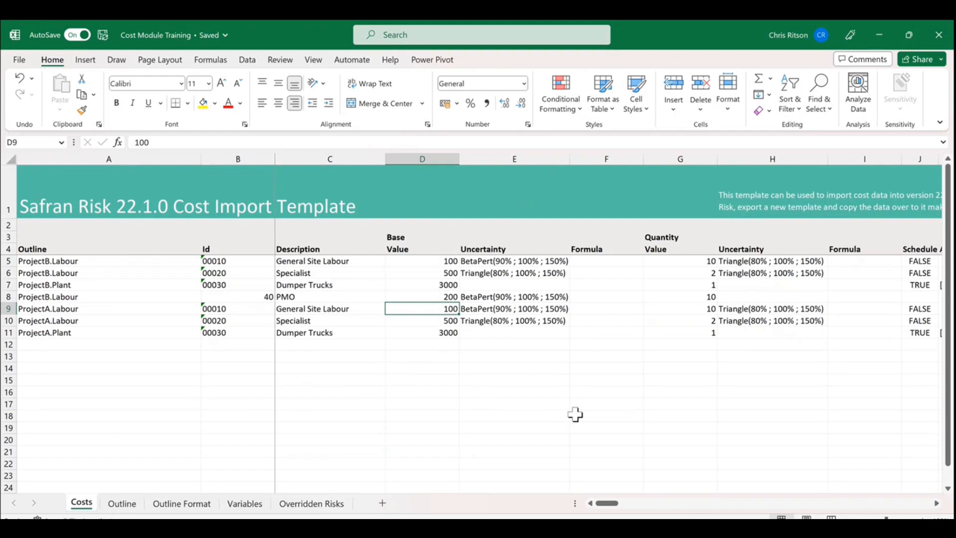
key(Down)
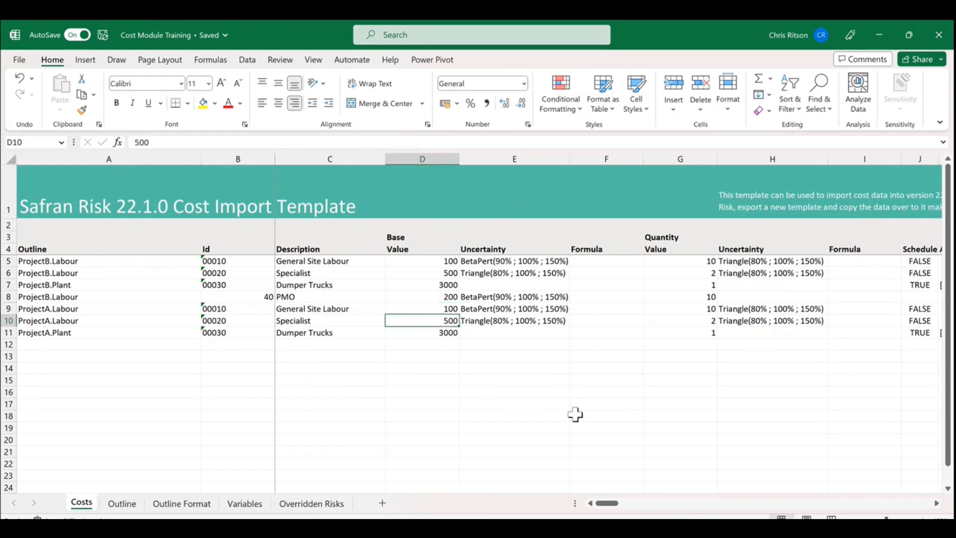
text(1000)
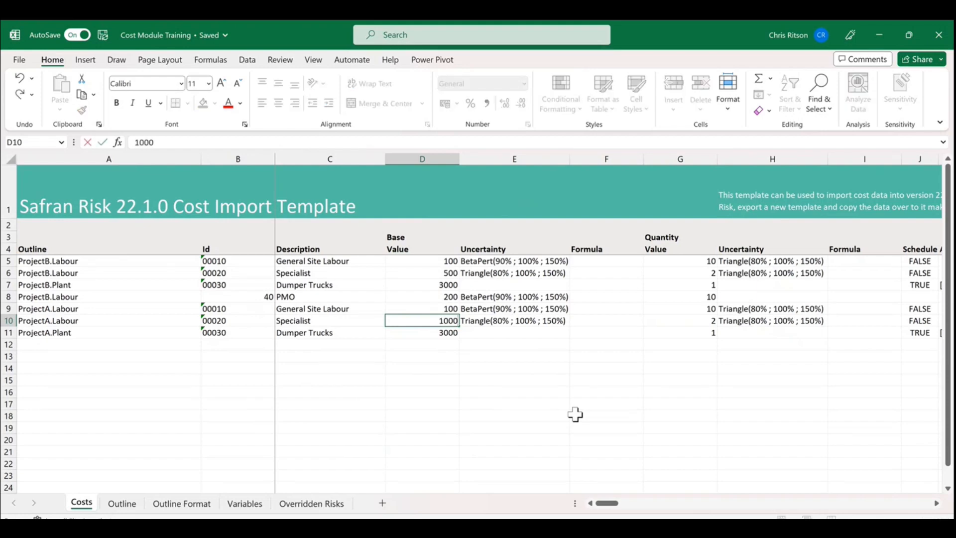
key(Return)
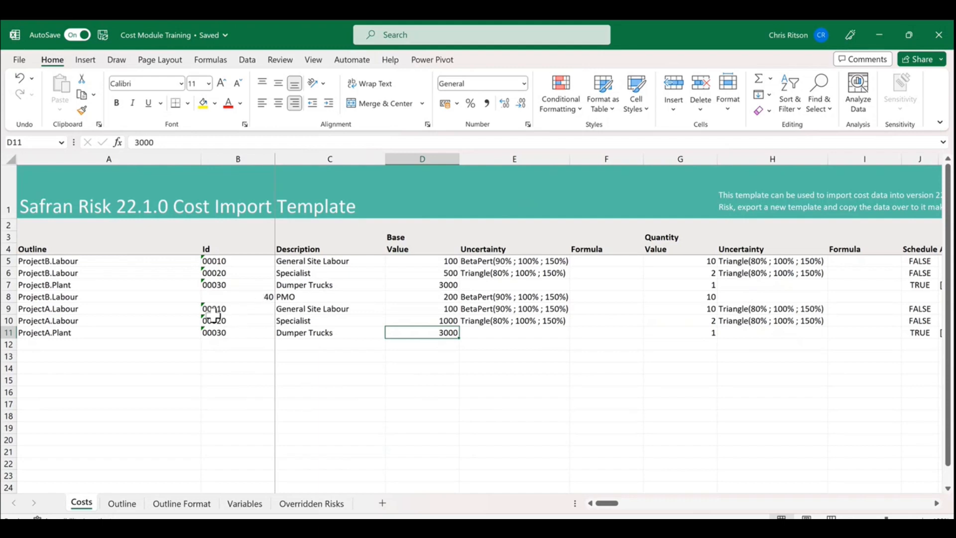
click(239, 296)
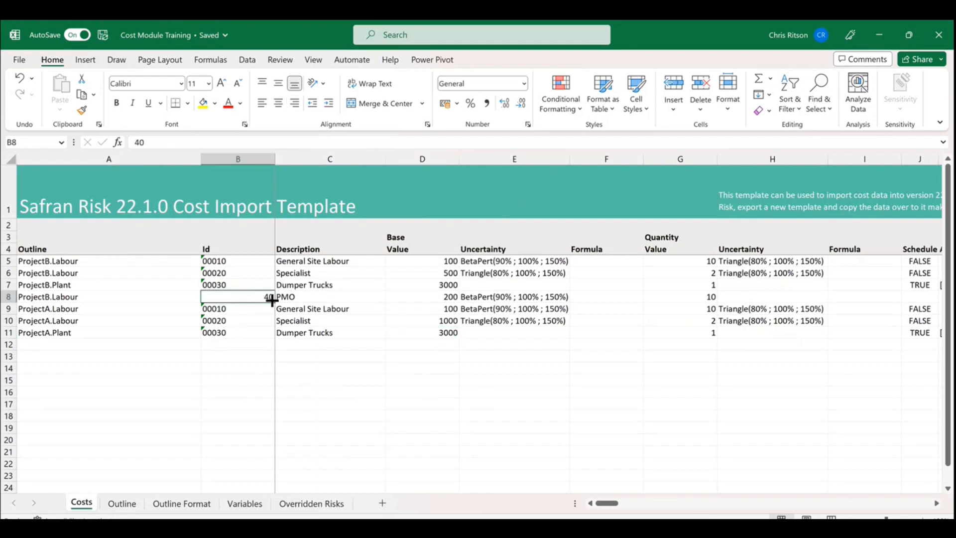
click(84, 295)
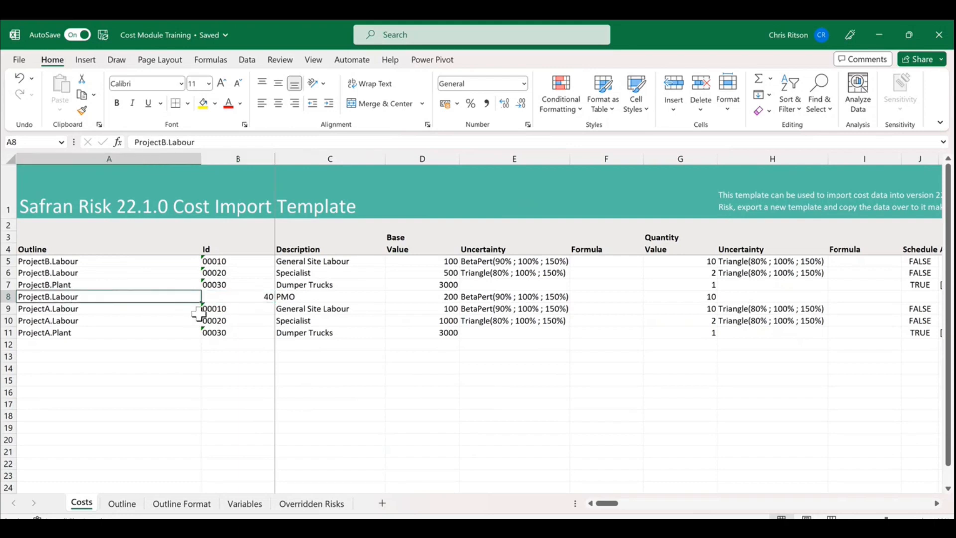
click(128, 309)
drag(128, 310, 102, 333)
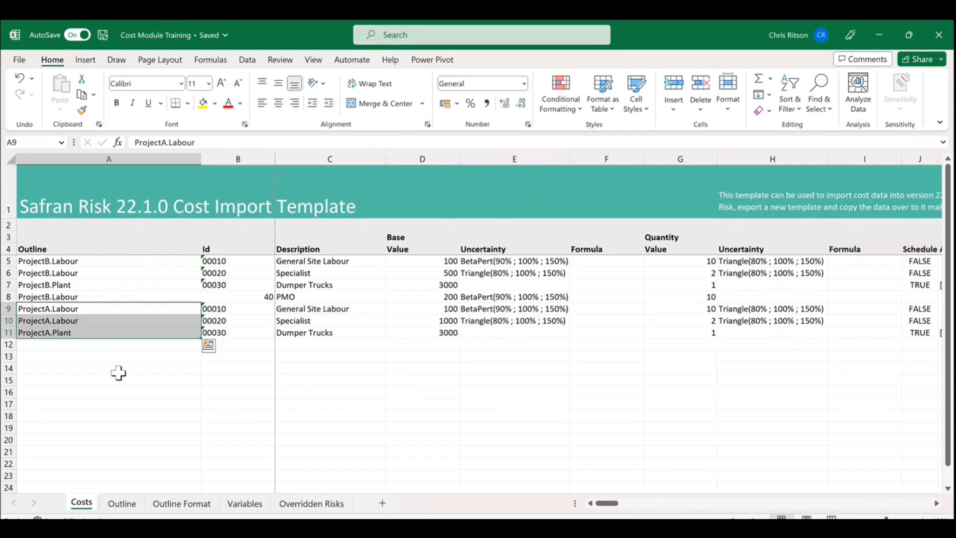
click(118, 373)
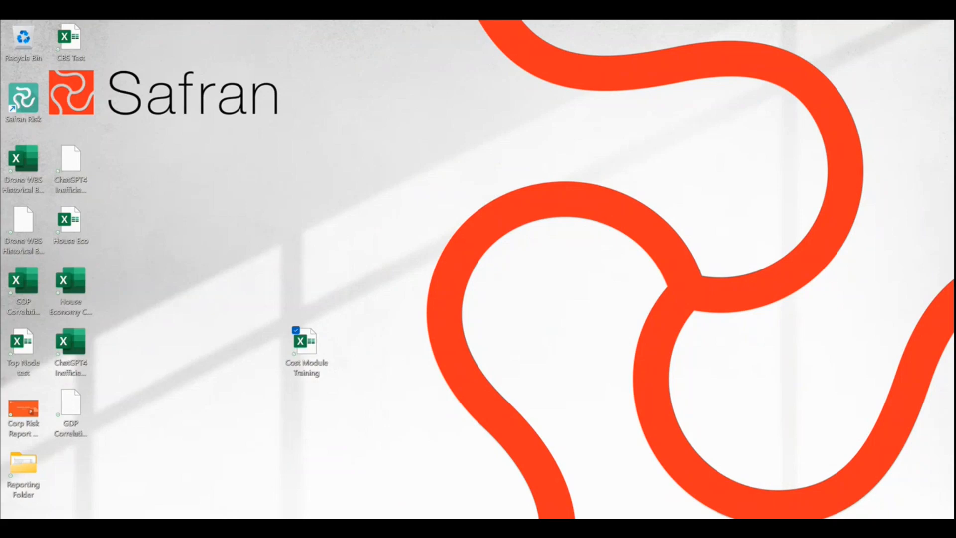
Switch to Safran Risk, import the Cost Module Training workbook from the Desktop into the cost model and accept the model update.
click(488, 528)
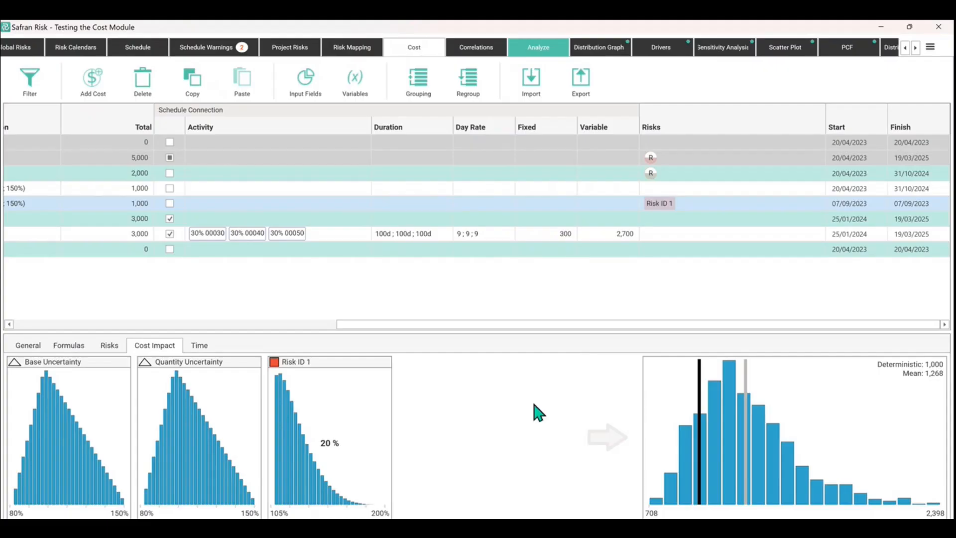
drag(606, 327, 229, 353)
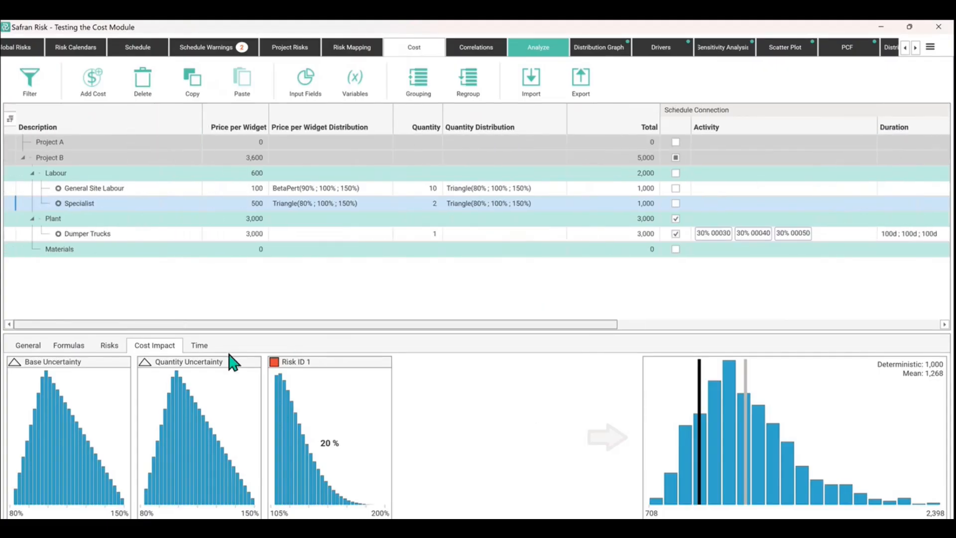
click(541, 87)
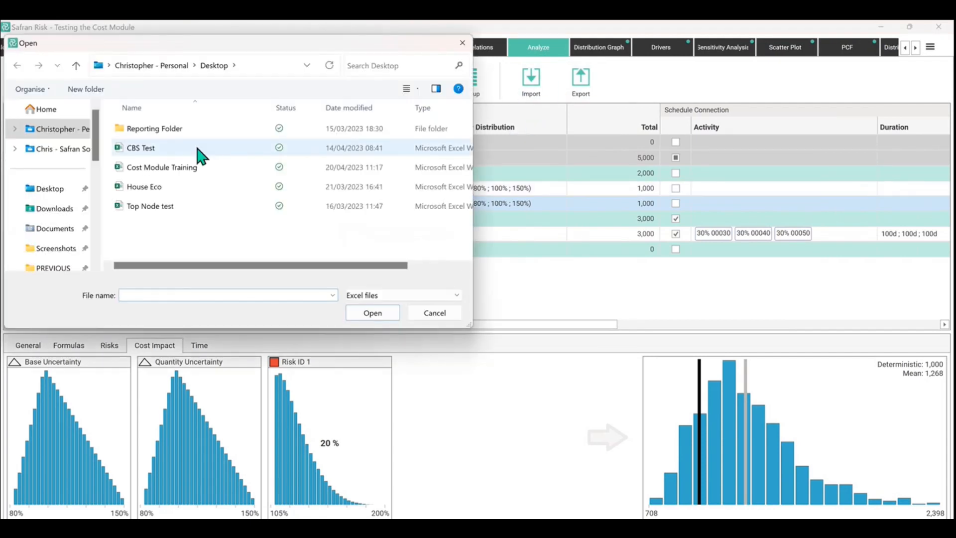
click(162, 168)
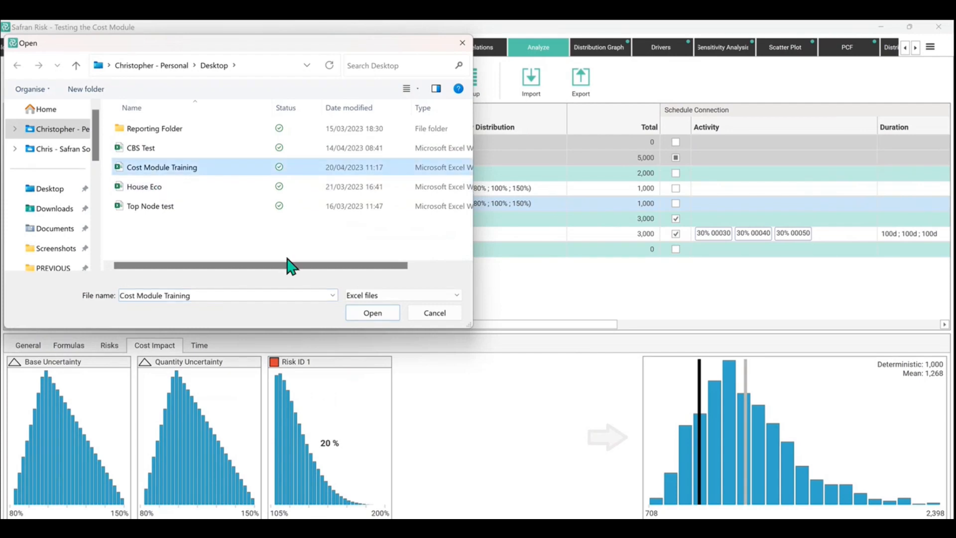
click(372, 320)
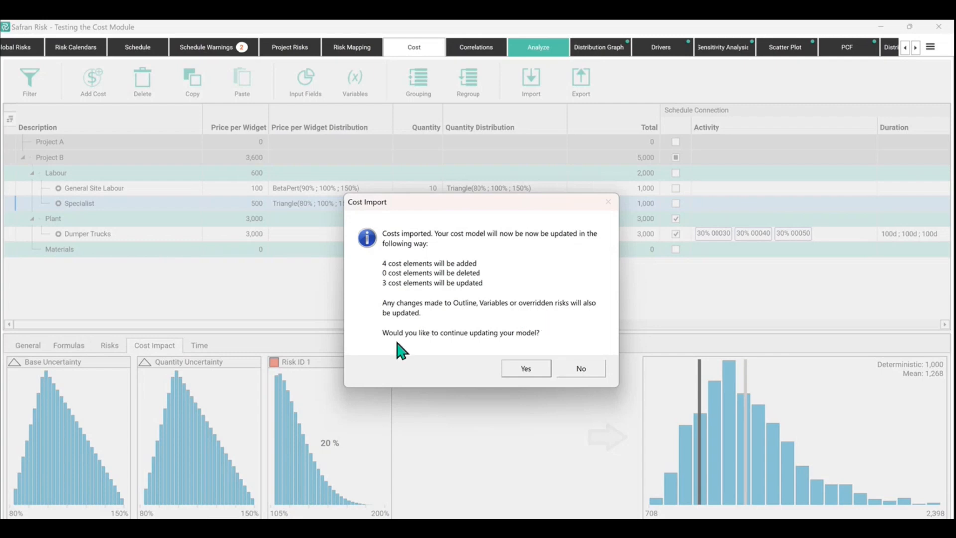
click(525, 368)
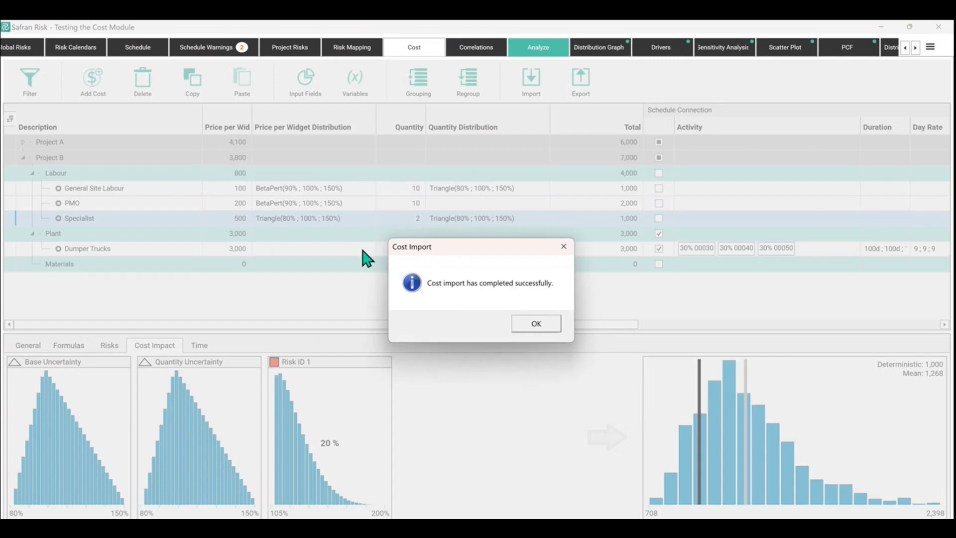
click(539, 324)
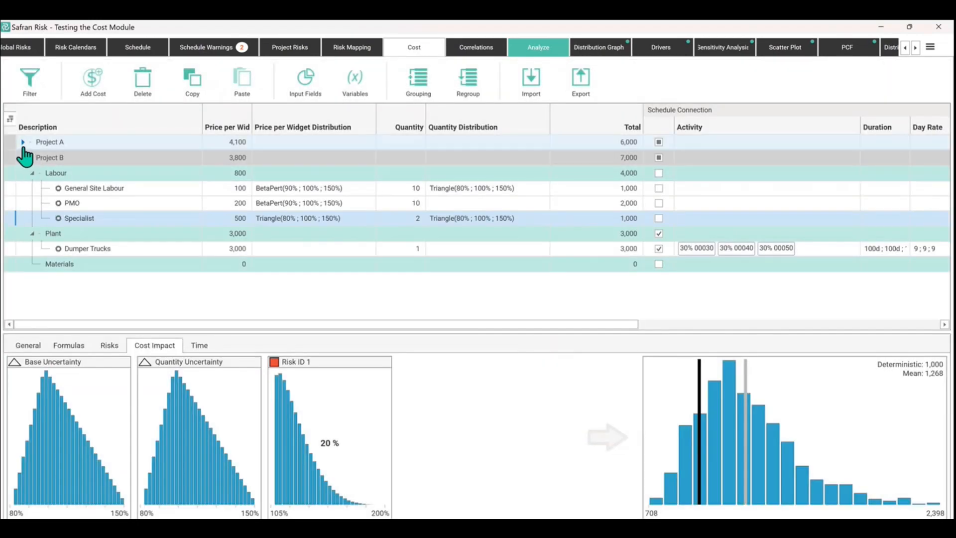
Expand Project A with its Labour and Plant groups and inspect the Specialist item's price per widget.
click(23, 142)
click(32, 157)
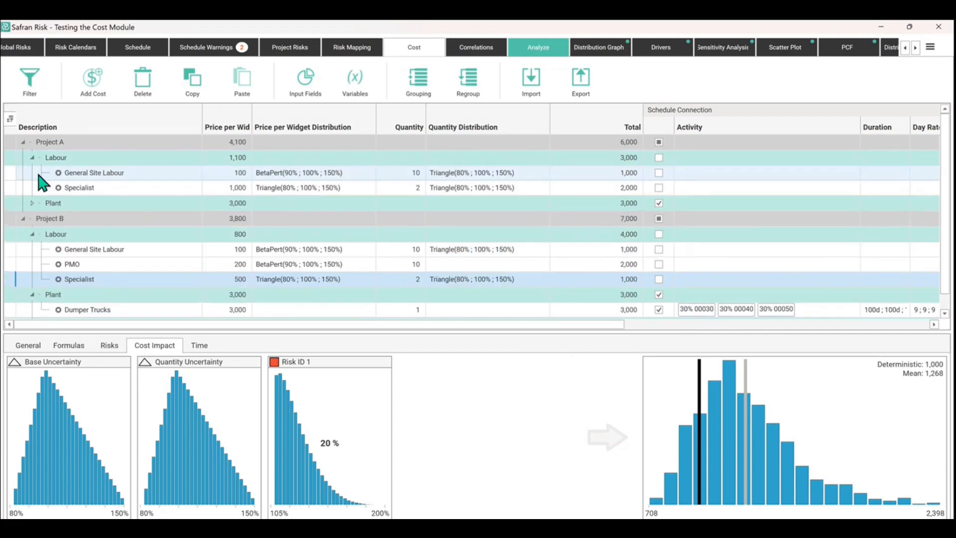
click(32, 204)
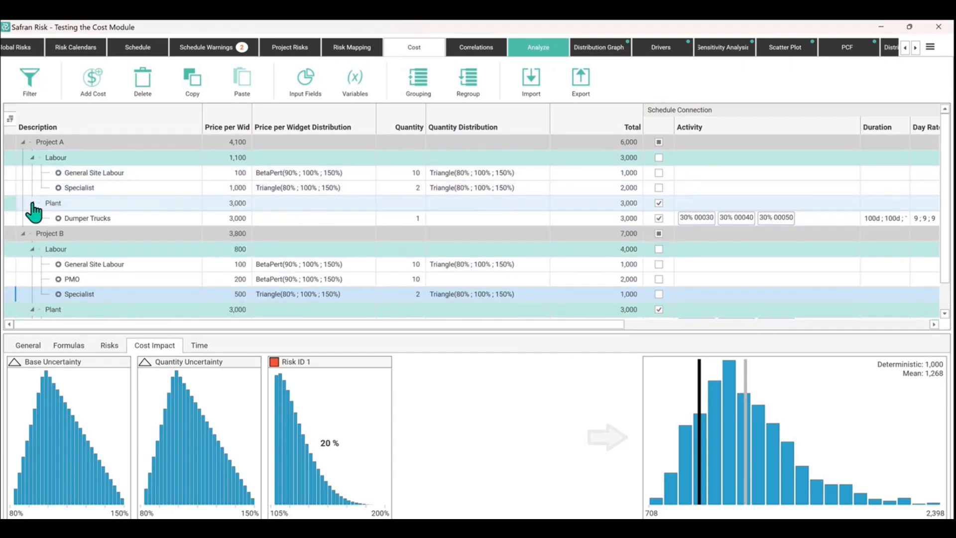
click(236, 189)
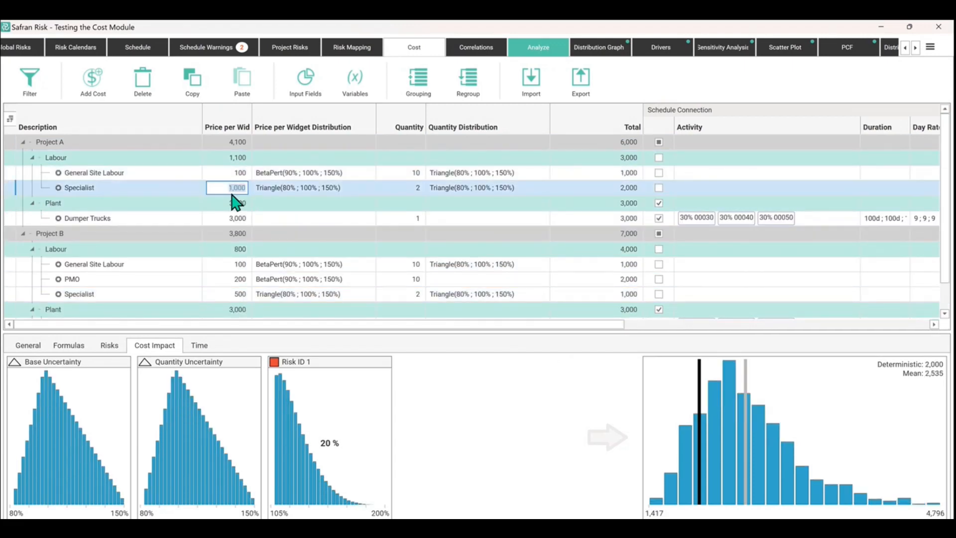